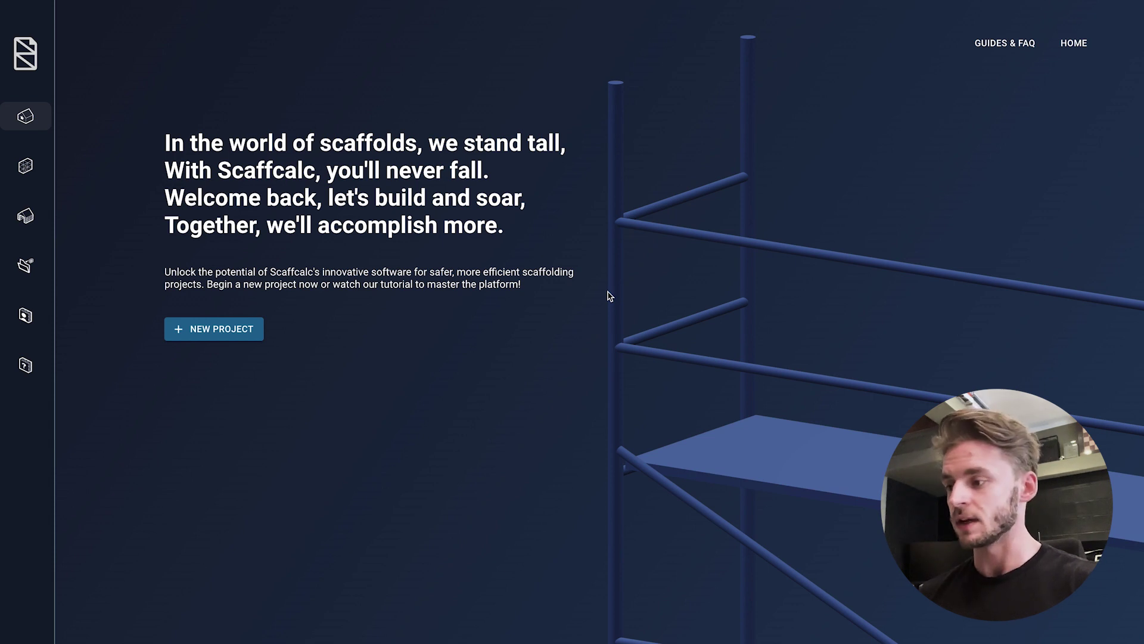
Create a new Layher project with steel planking and facade scaffolding without ceiling.
{"action": "left_click", "coordinate": [220, 332]}
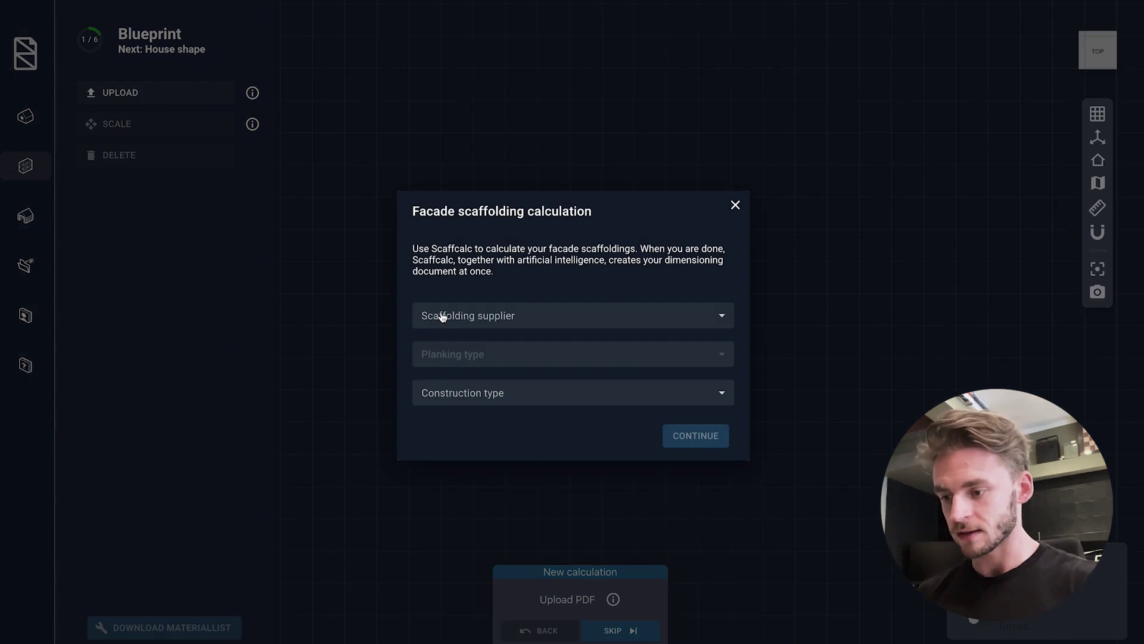
{"action": "left_click", "coordinate": [443, 317]}
{"action": "left_click", "coordinate": [451, 342]}
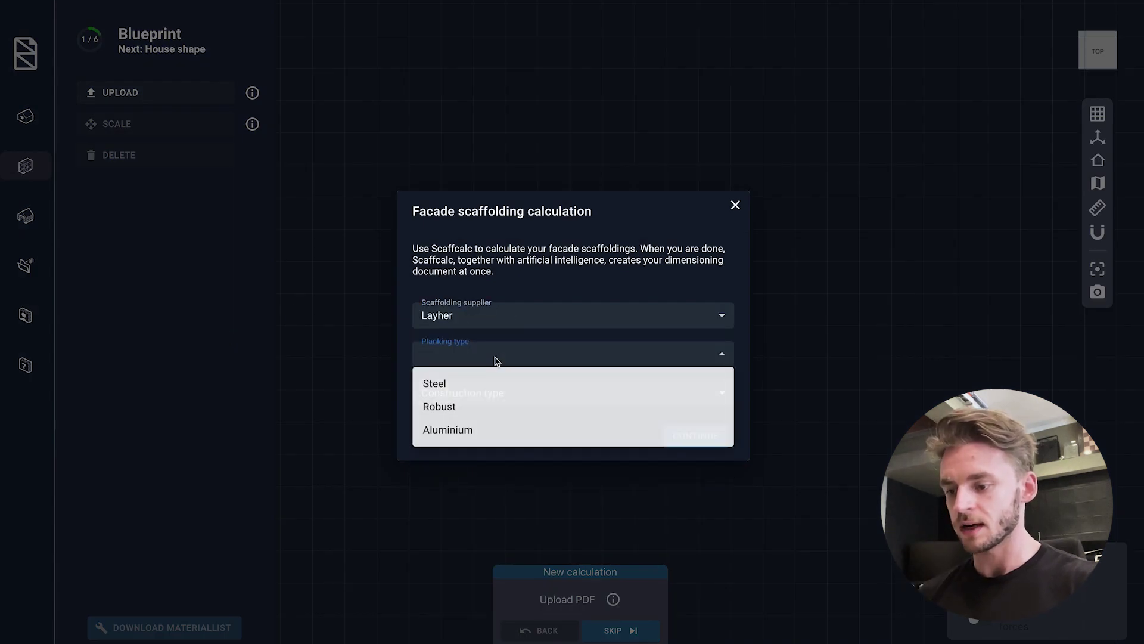
{"action": "left_click", "coordinate": [493, 383]}
{"action": "left_click", "coordinate": [501, 418]}
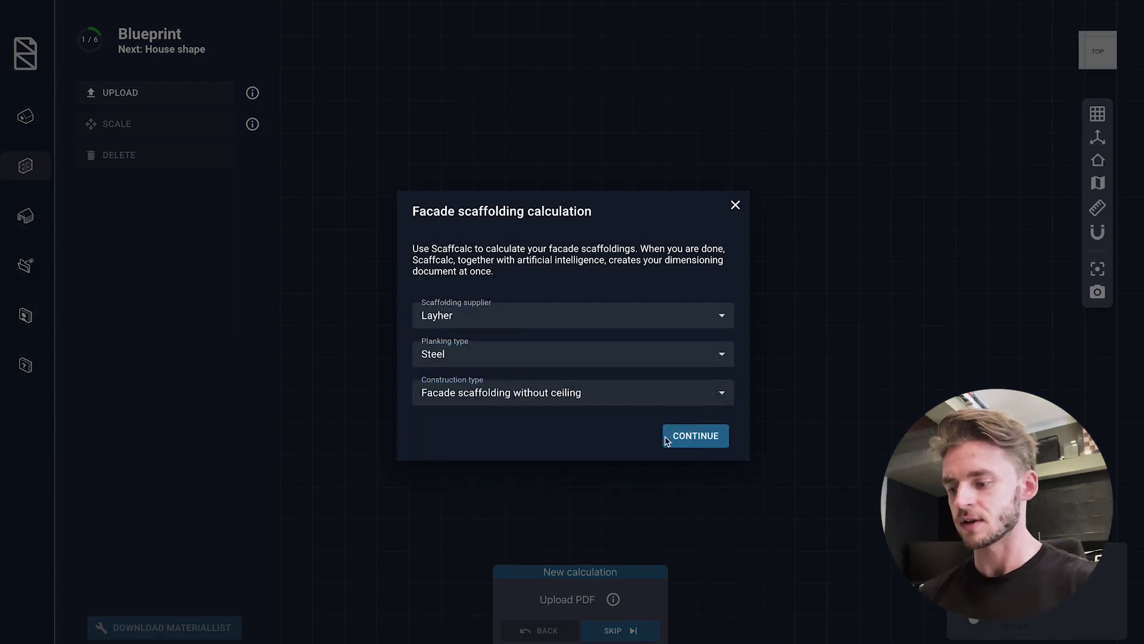
{"action": "left_click", "coordinate": [690, 437]}
Skip the blueprint and draw a 13.85 × 8.76 m rectangular house footprint.
{"action": "left_click", "coordinate": [617, 630]}
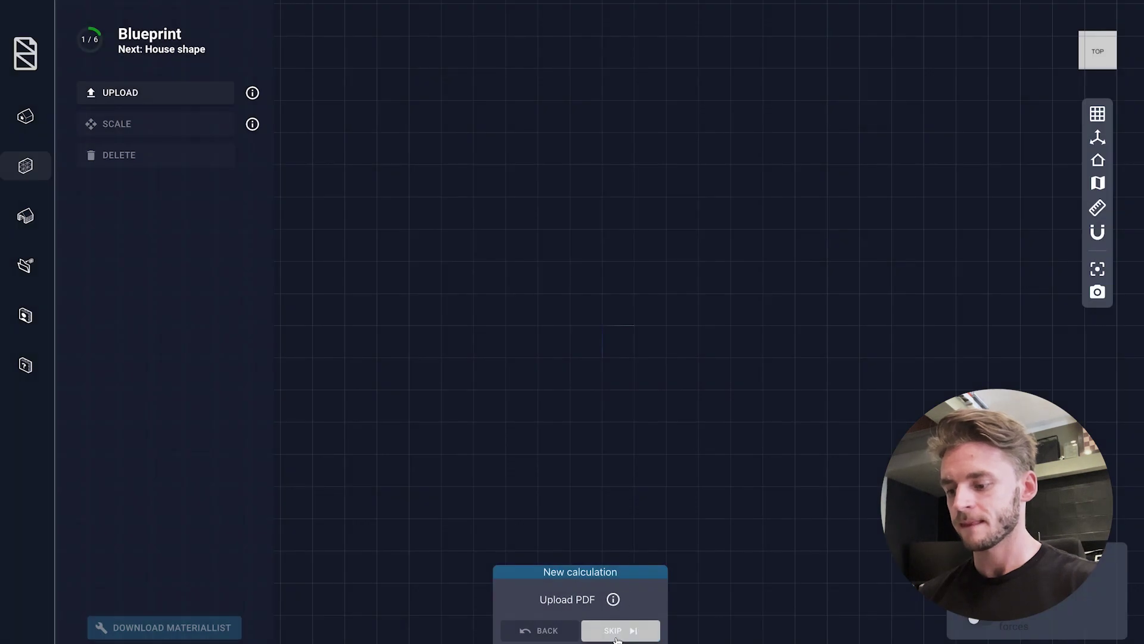
{"action": "left_click", "coordinate": [617, 631]}
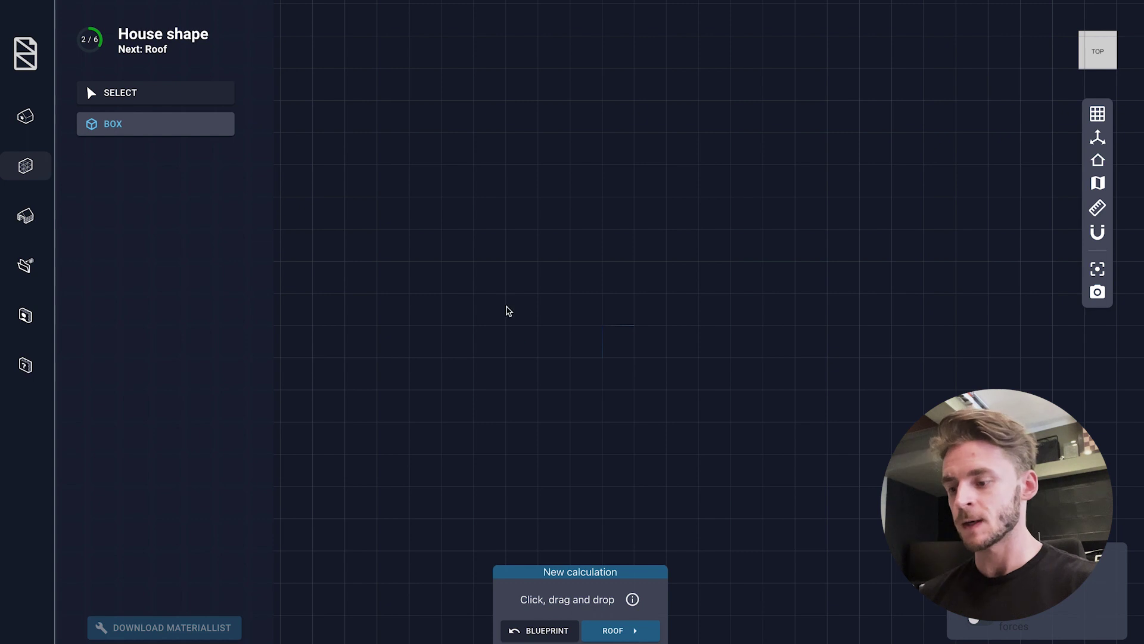
{"action": "mouse_move", "coordinate": [418, 214]}
{"action": "left_mouse_down"}
{"action": "mouse_move", "coordinate": [881, 474]}
{"action": "mouse_move", "coordinate": [855, 485]}
{"action": "left_mouse_up"}
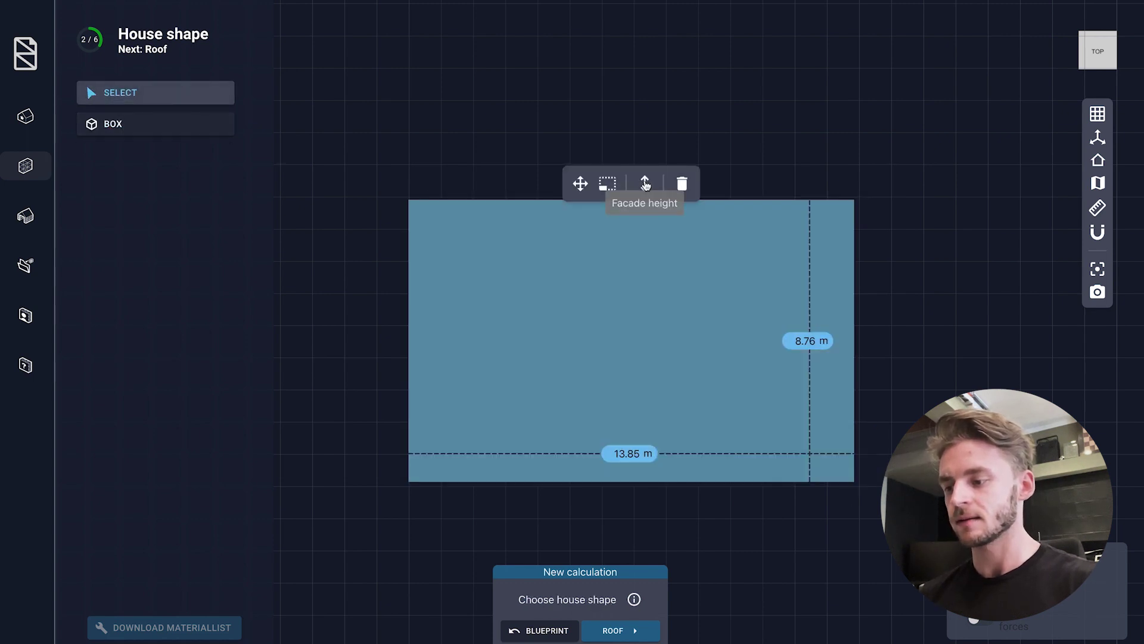
Extrude the footprint into a box with an 8 m facade height.
{"action": "left_click", "coordinate": [644, 183]}
{"action": "left_click", "coordinate": [842, 325]}
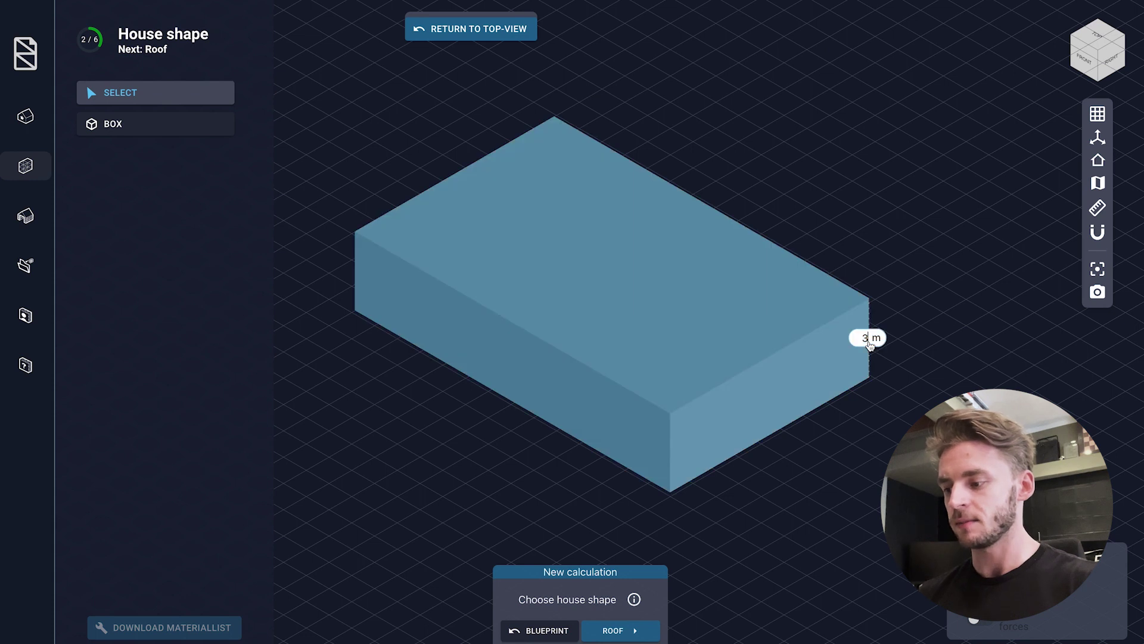
{"action": "left_click", "coordinate": [871, 339]}
{"action": "type", "text": "8"}
{"action": "key", "text": "Return"}
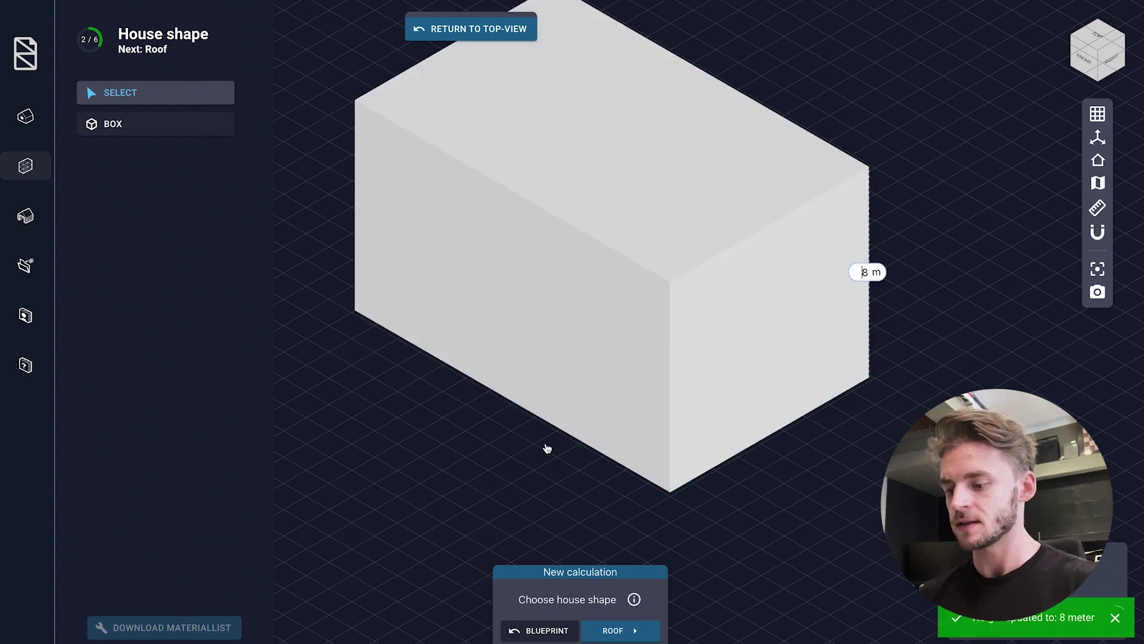
{"action": "left_click", "coordinate": [601, 626]}
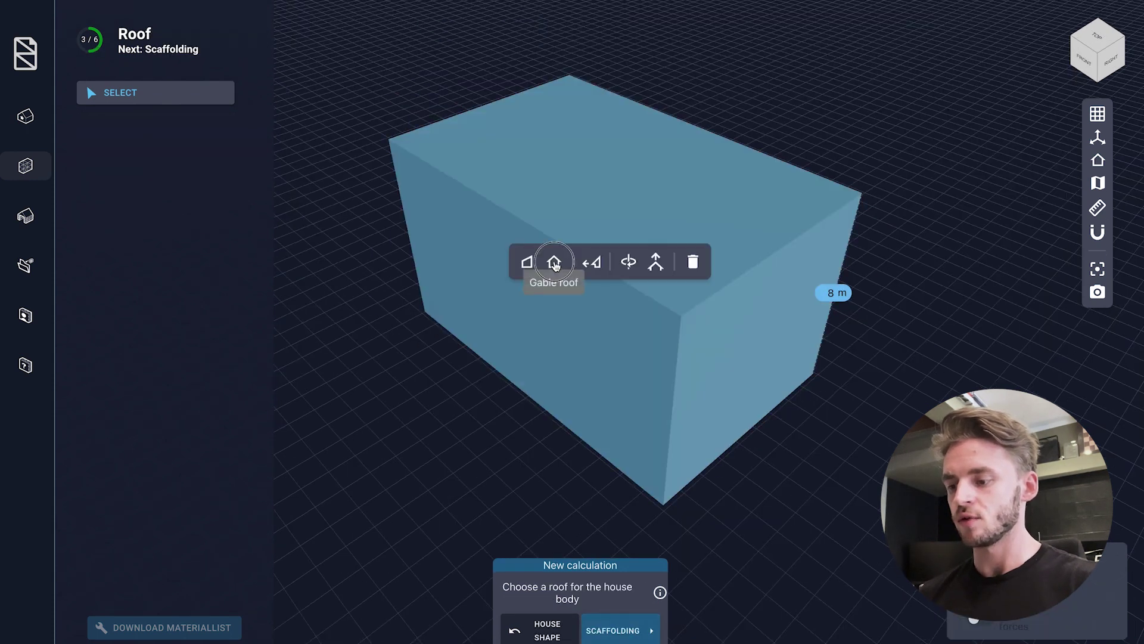
Add a gable roof and drag its ridge up to about 2.3 m.
{"action": "left_click", "coordinate": [596, 263]}
{"action": "left_click", "coordinate": [655, 261]}
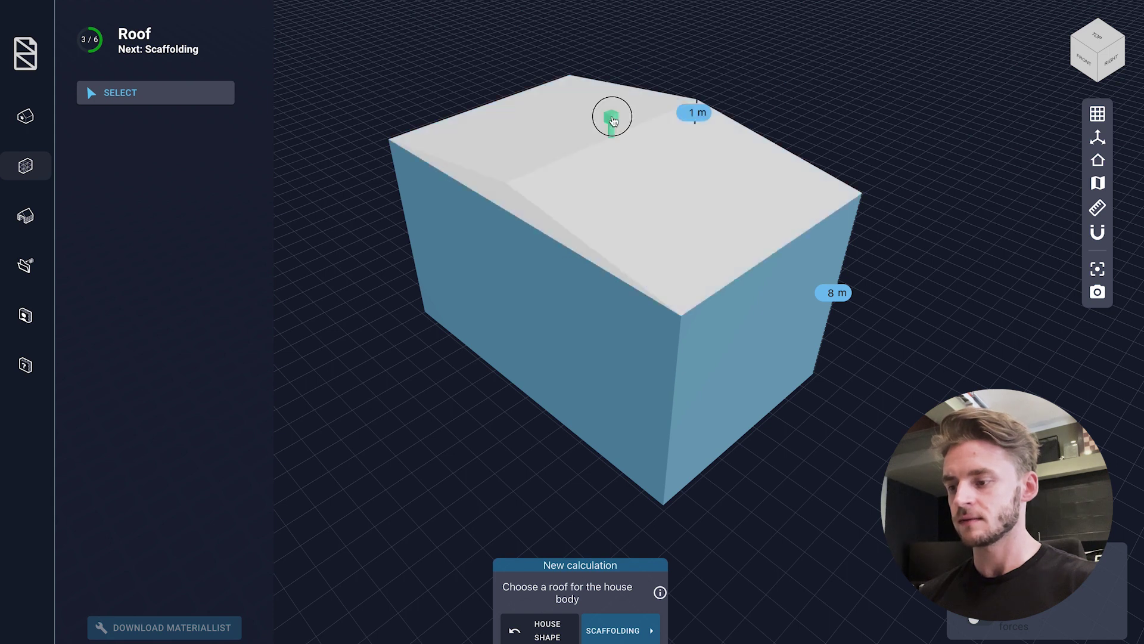
{"action": "left_click_drag", "start_coordinate": [612, 117], "coordinate": [612, 78]}
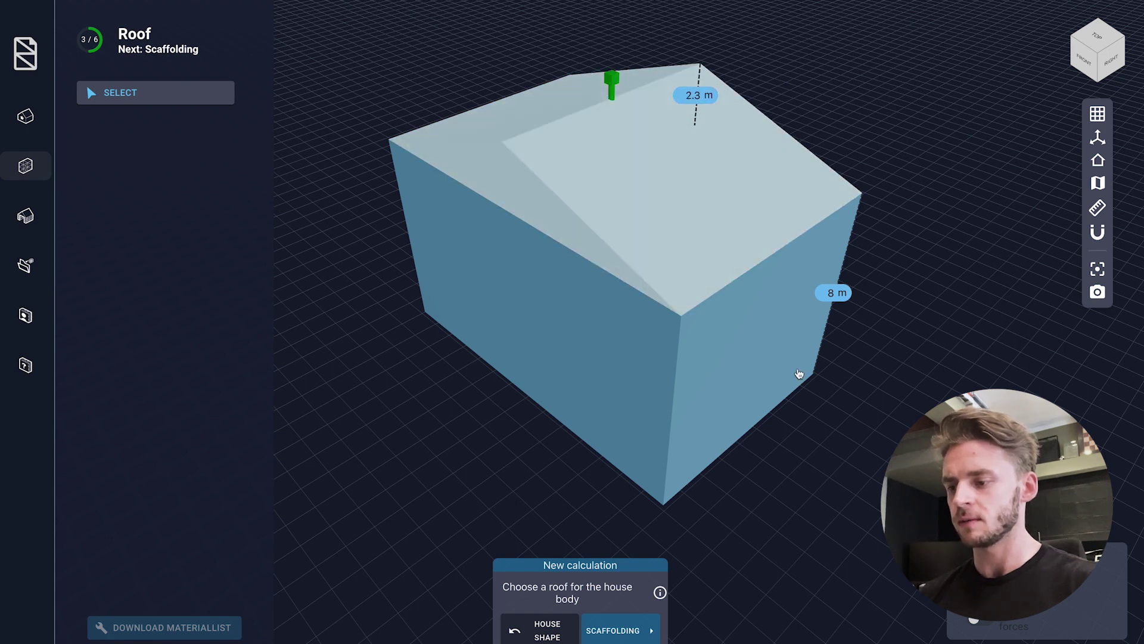
{"action": "left_click", "coordinate": [621, 632]}
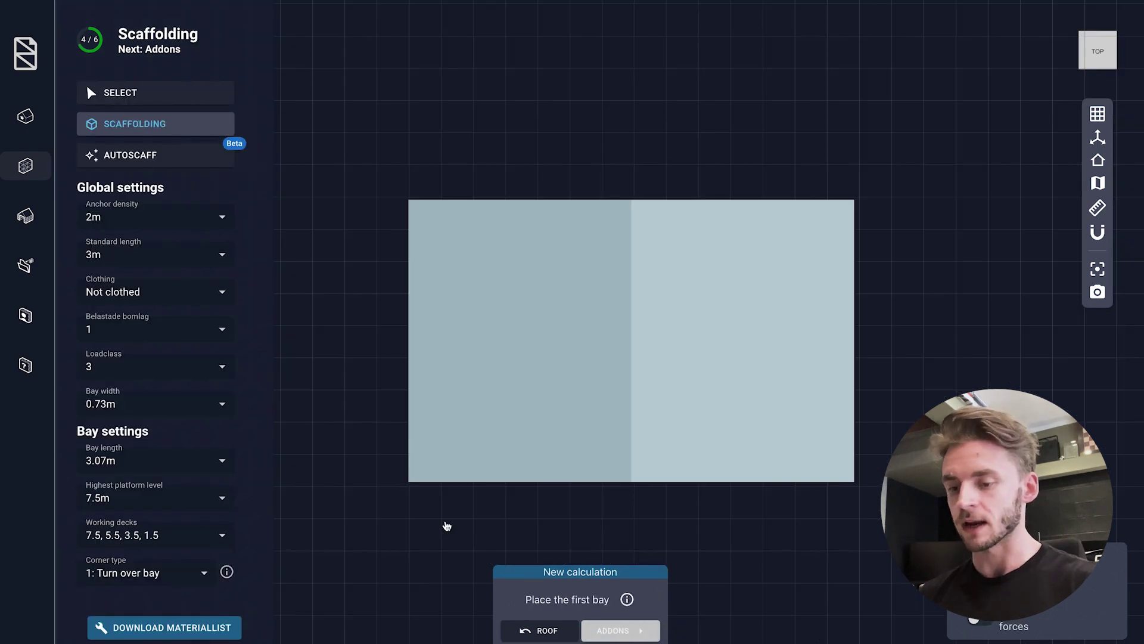
Activate AUTOSCAFF and dismiss its instruction dialog with Let's Get Started.
{"action": "left_click", "coordinate": [134, 164]}
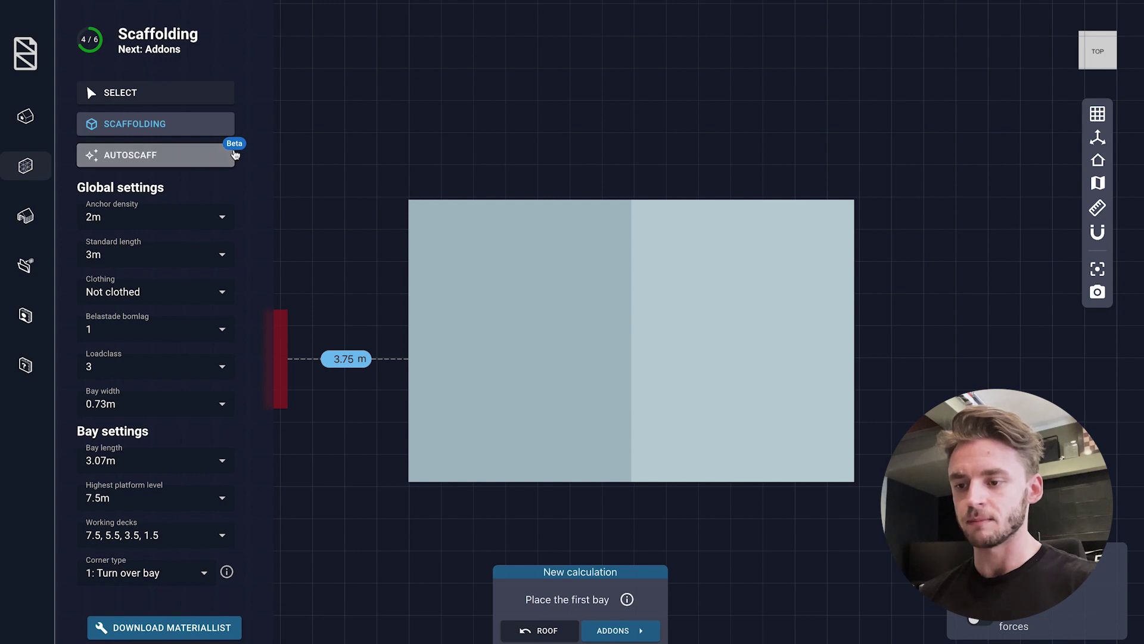
{"action": "left_click", "coordinate": [174, 158]}
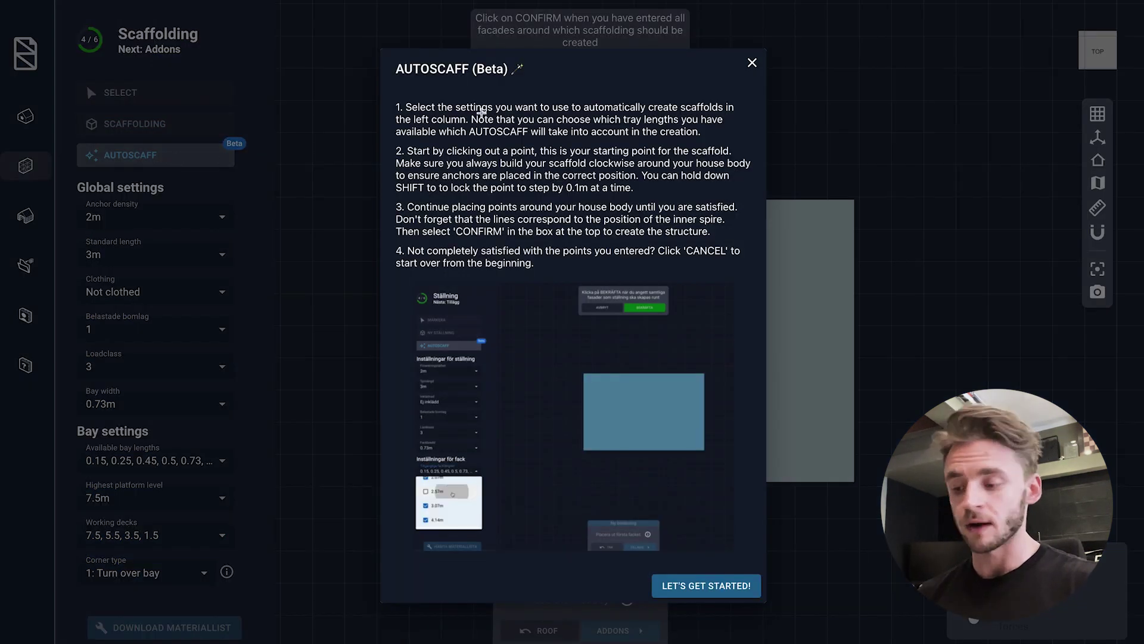
{"action": "left_click", "coordinate": [684, 588]}
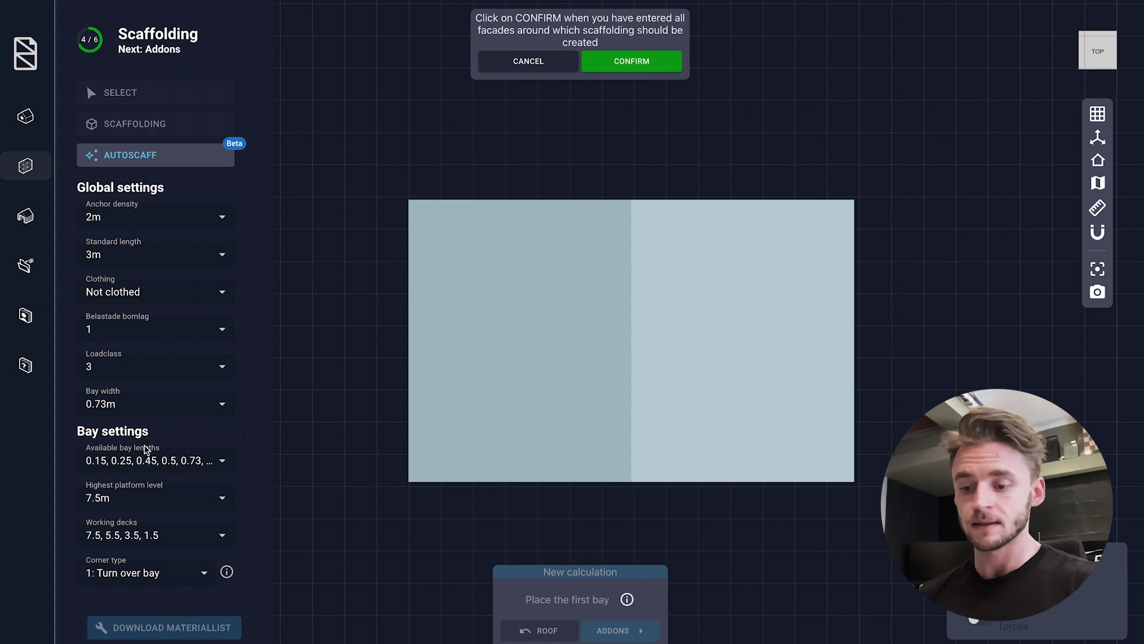
Uncheck the 0.15, 0.25, 0.45, 0.5 and 4.14 m bay lengths.
{"action": "left_click", "coordinate": [165, 460]}
{"action": "scroll", "coordinate": [173, 513], "scroll_direction": "up", "scroll_amount": 2}
{"action": "scroll", "coordinate": [174, 513], "scroll_direction": "up", "scroll_amount": 3}
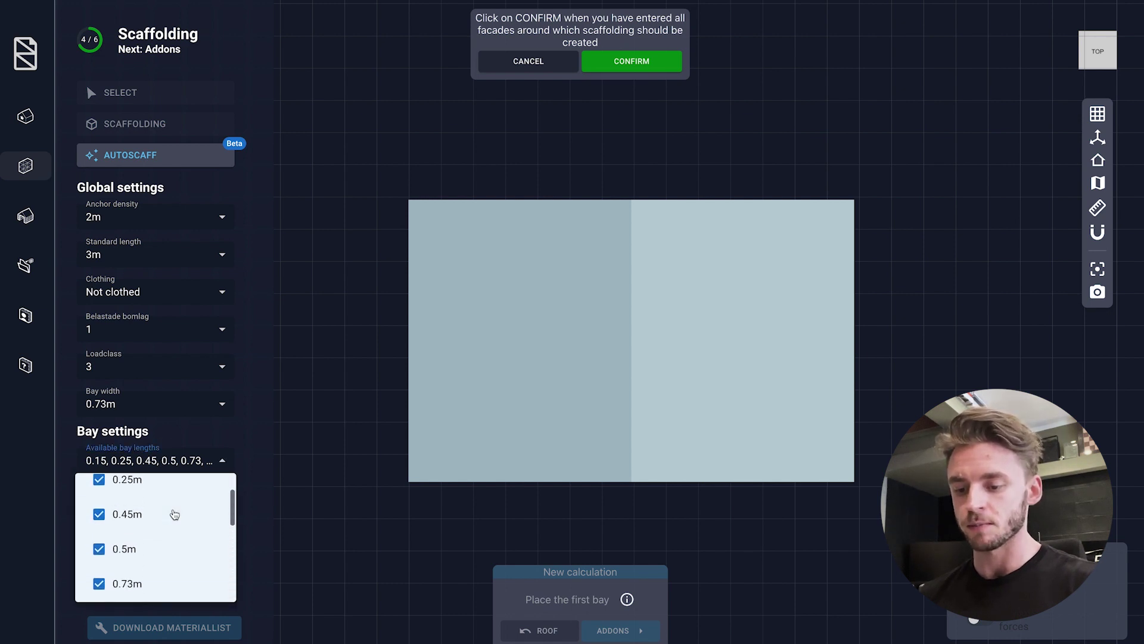
{"action": "scroll", "coordinate": [175, 514], "scroll_direction": "up", "scroll_amount": 1}
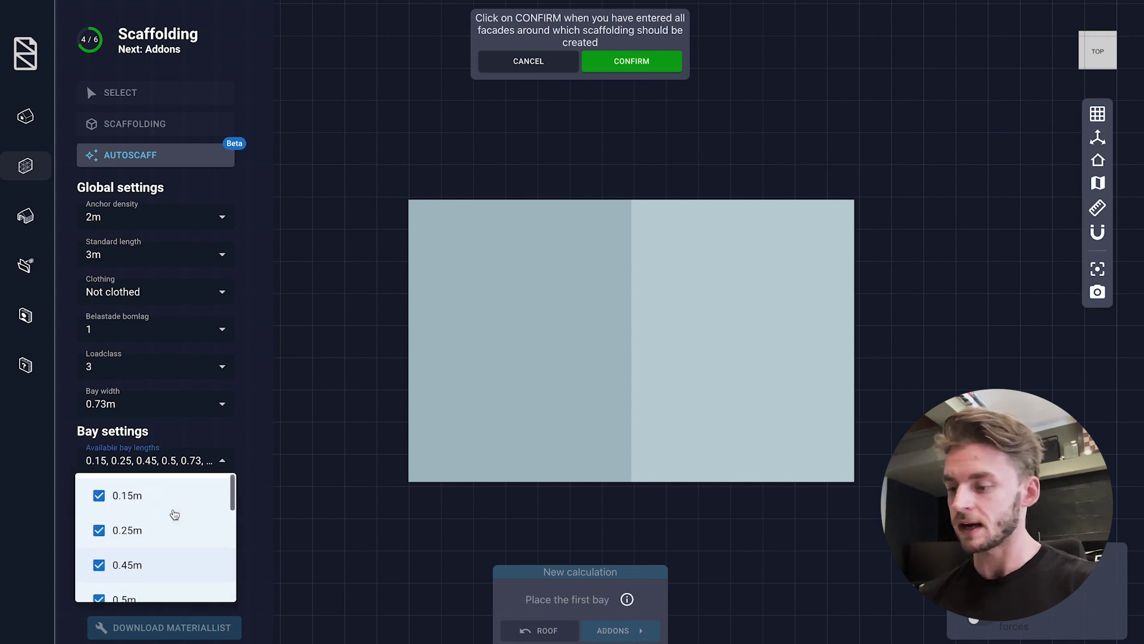
{"action": "left_click", "coordinate": [99, 496]}
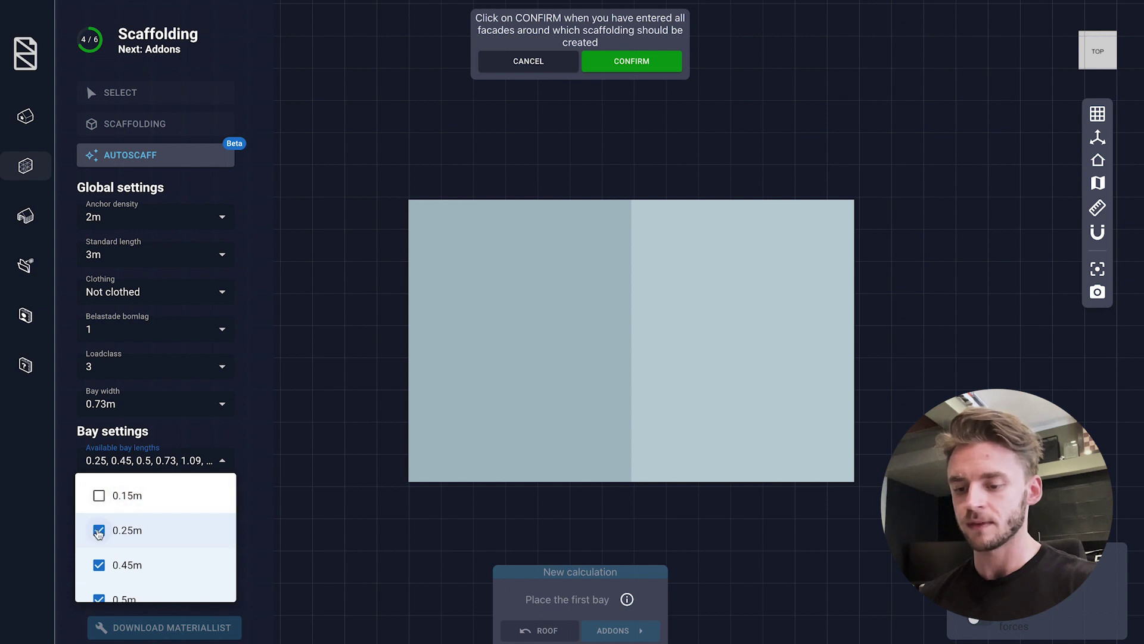
{"action": "left_click", "coordinate": [99, 531]}
{"action": "scroll", "coordinate": [99, 531], "scroll_direction": "down", "scroll_amount": 1}
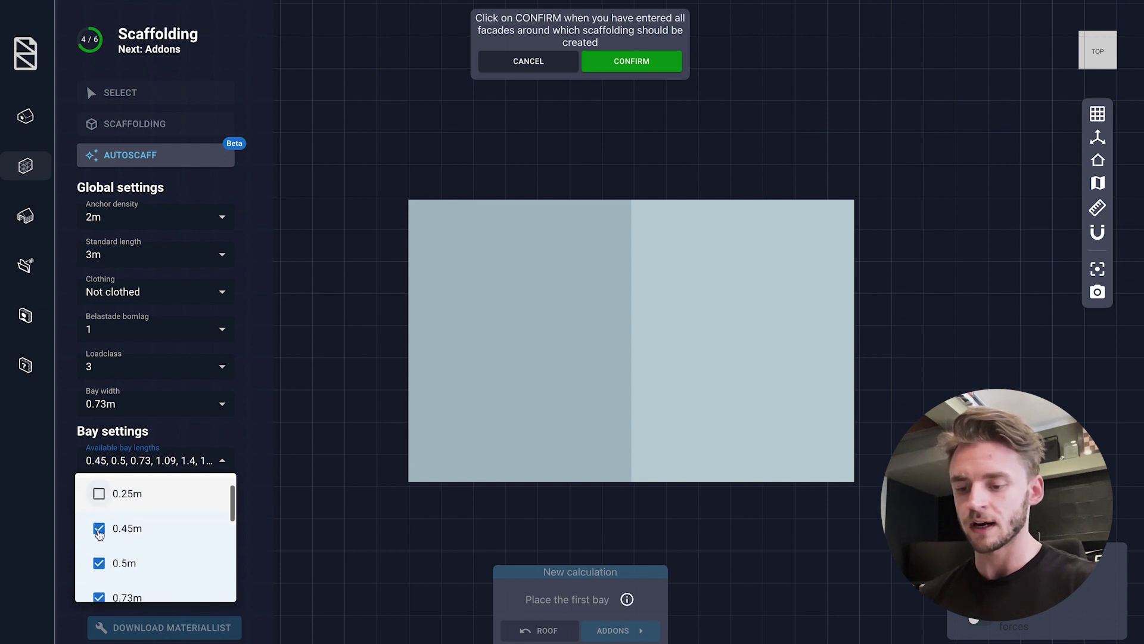
{"action": "left_click", "coordinate": [99, 529]}
{"action": "scroll", "coordinate": [99, 533], "scroll_direction": "down", "scroll_amount": 1}
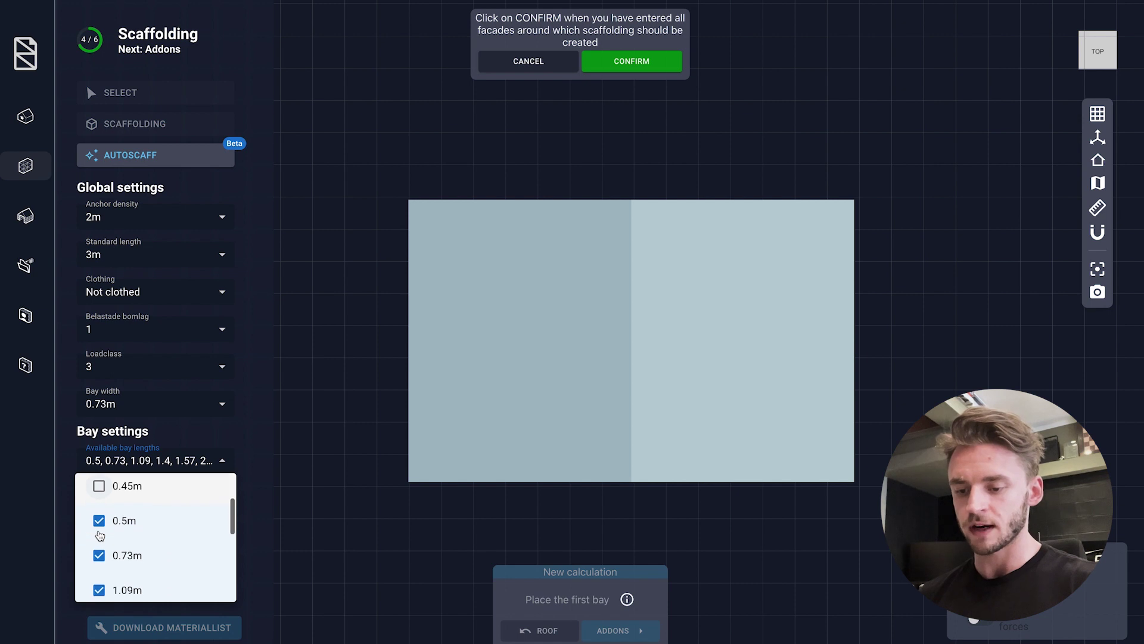
{"action": "left_click", "coordinate": [101, 522]}
{"action": "scroll", "coordinate": [125, 532], "scroll_direction": "down", "scroll_amount": 1}
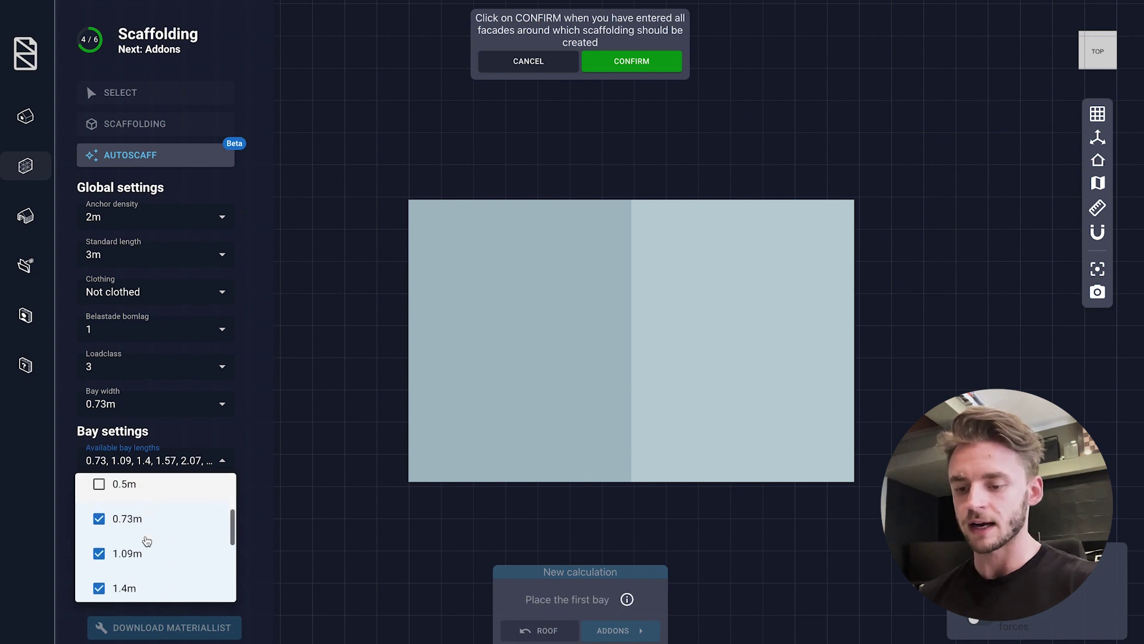
{"action": "scroll", "coordinate": [135, 532], "scroll_direction": "down", "scroll_amount": 3}
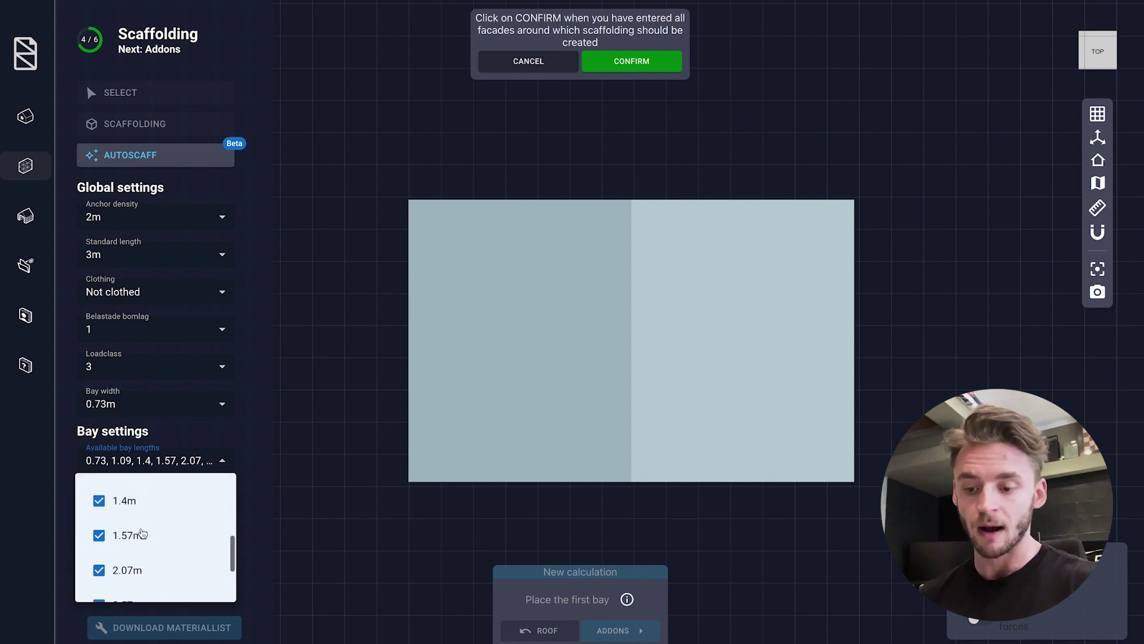
{"action": "scroll", "coordinate": [139, 535], "scroll_direction": "down", "scroll_amount": 2}
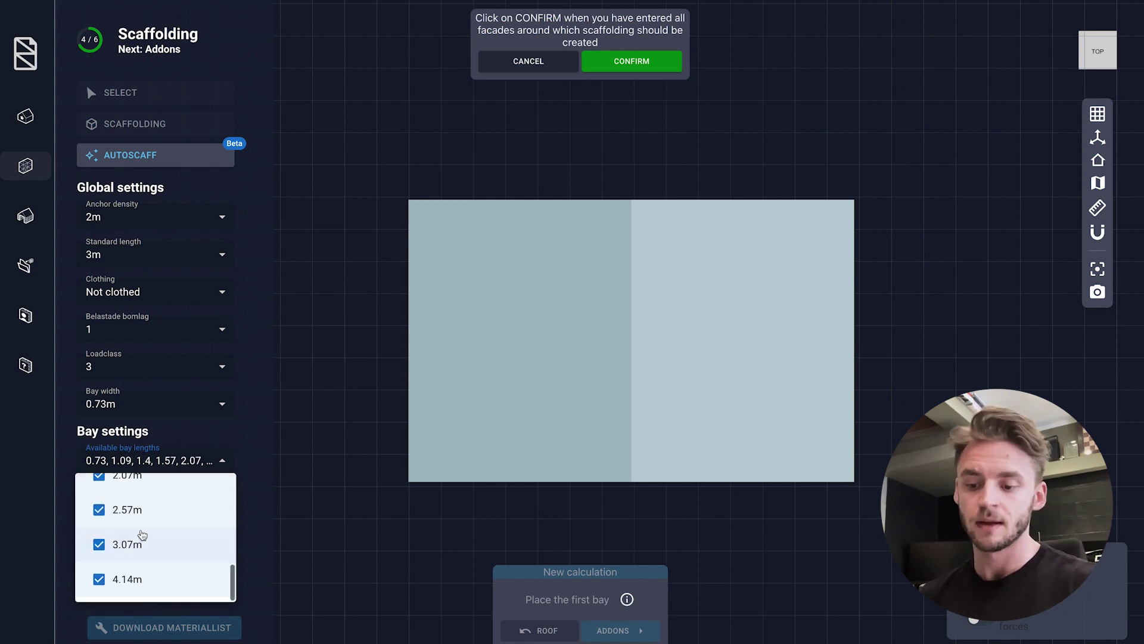
{"action": "left_click", "coordinate": [99, 579]}
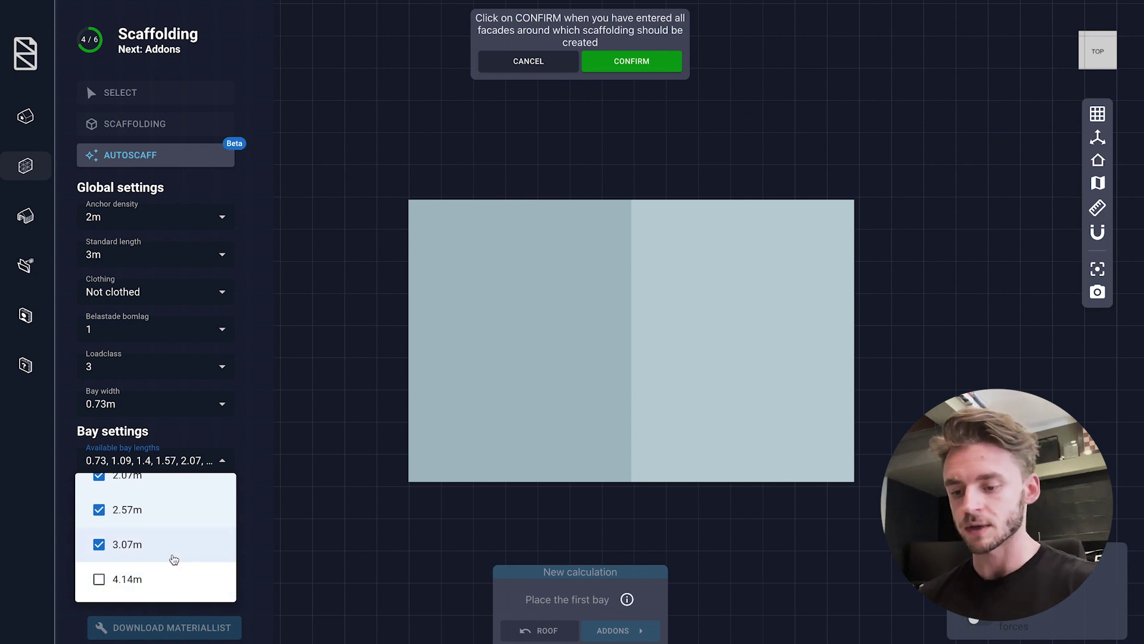
{"action": "scroll", "coordinate": [171, 557], "scroll_direction": "up", "scroll_amount": 5}
{"action": "scroll", "coordinate": [194, 510], "scroll_direction": "up", "scroll_amount": 2}
{"action": "left_click", "coordinate": [240, 441]}
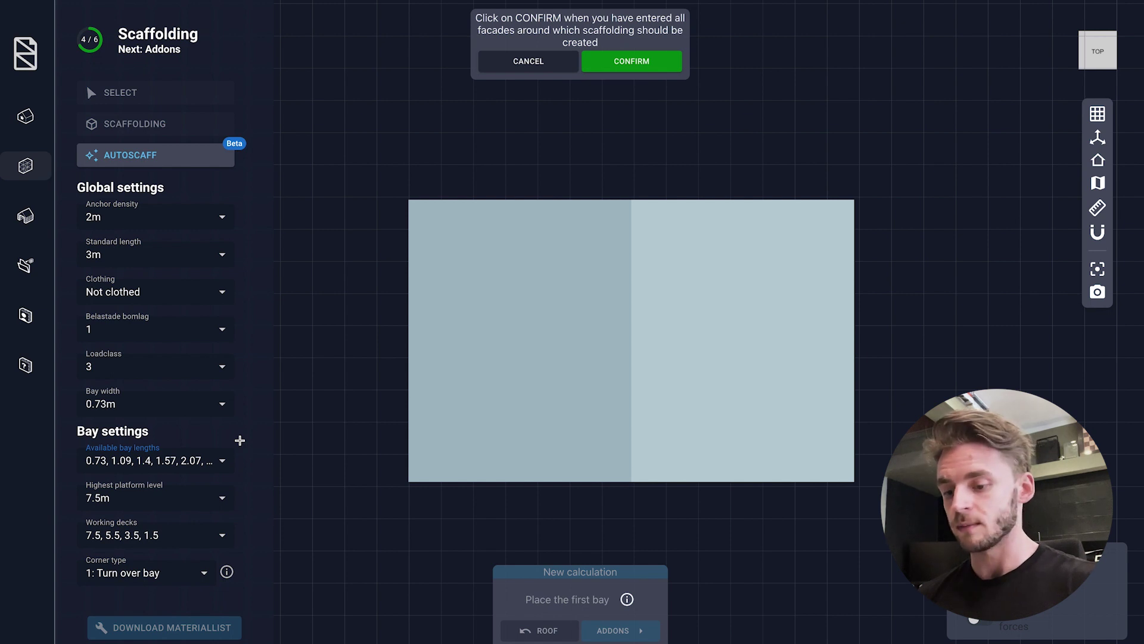
Set highest platform level to 7 m, remove the 1 m working deck, and review corner-type help.
{"action": "left_click", "coordinate": [163, 500]}
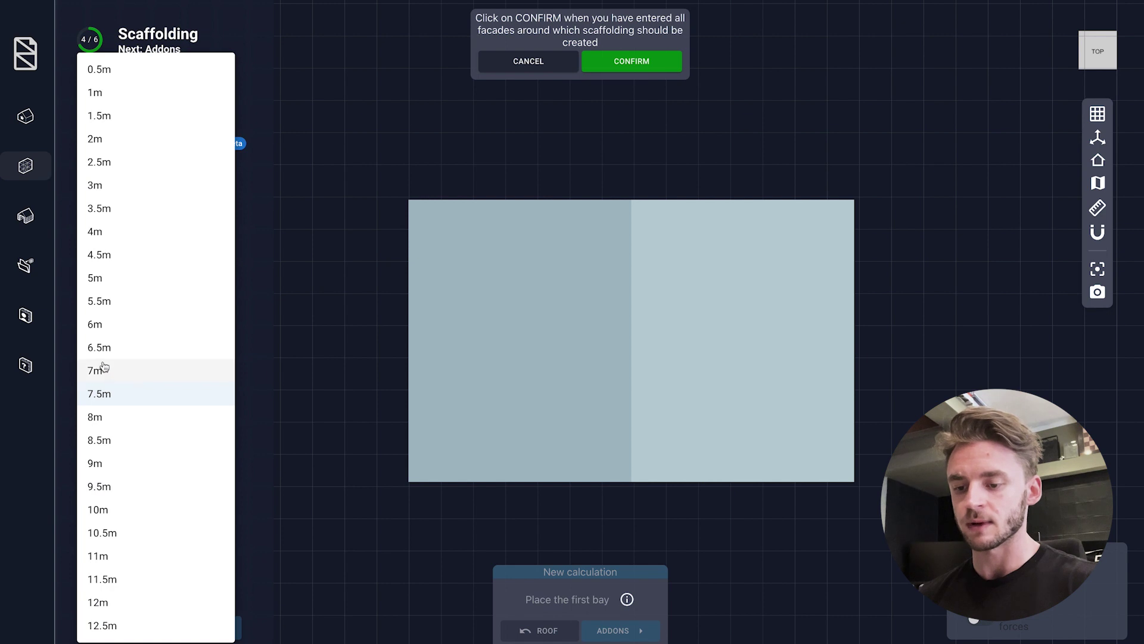
{"action": "left_click", "coordinate": [103, 372]}
{"action": "left_click", "coordinate": [170, 537]}
{"action": "left_click", "coordinate": [98, 626]}
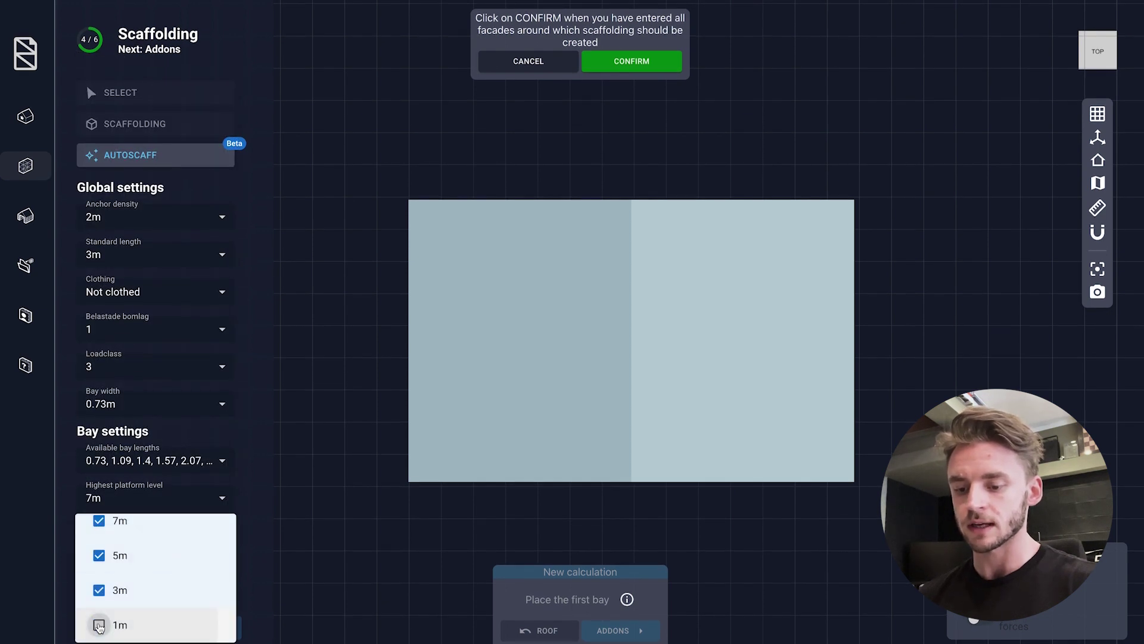
{"action": "left_click", "coordinate": [252, 529]}
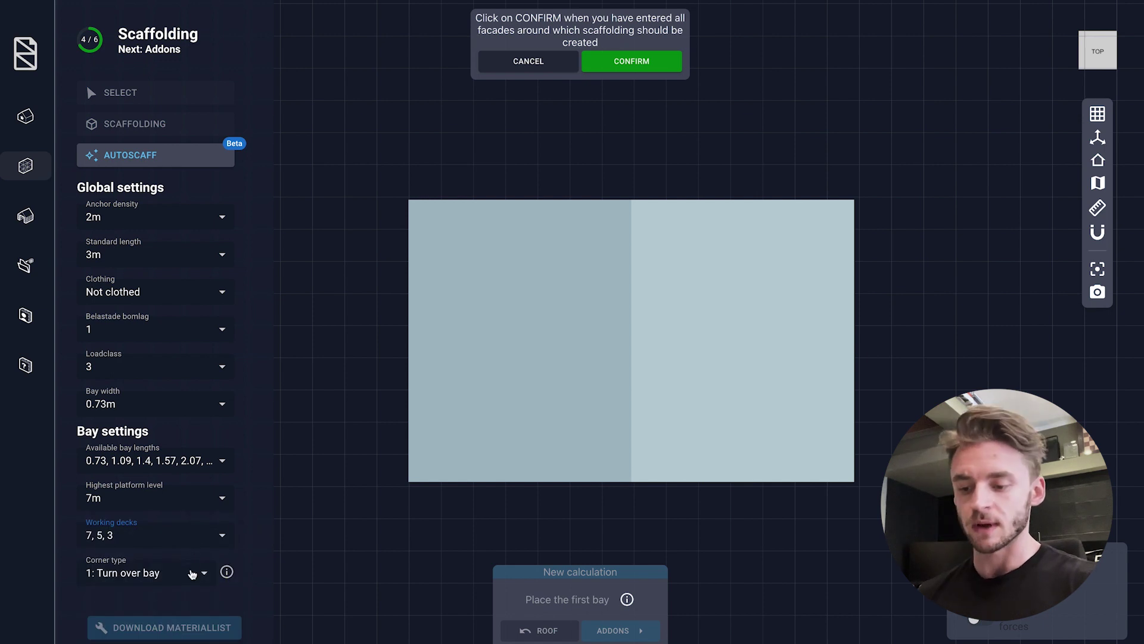
{"action": "left_click", "coordinate": [227, 572]}
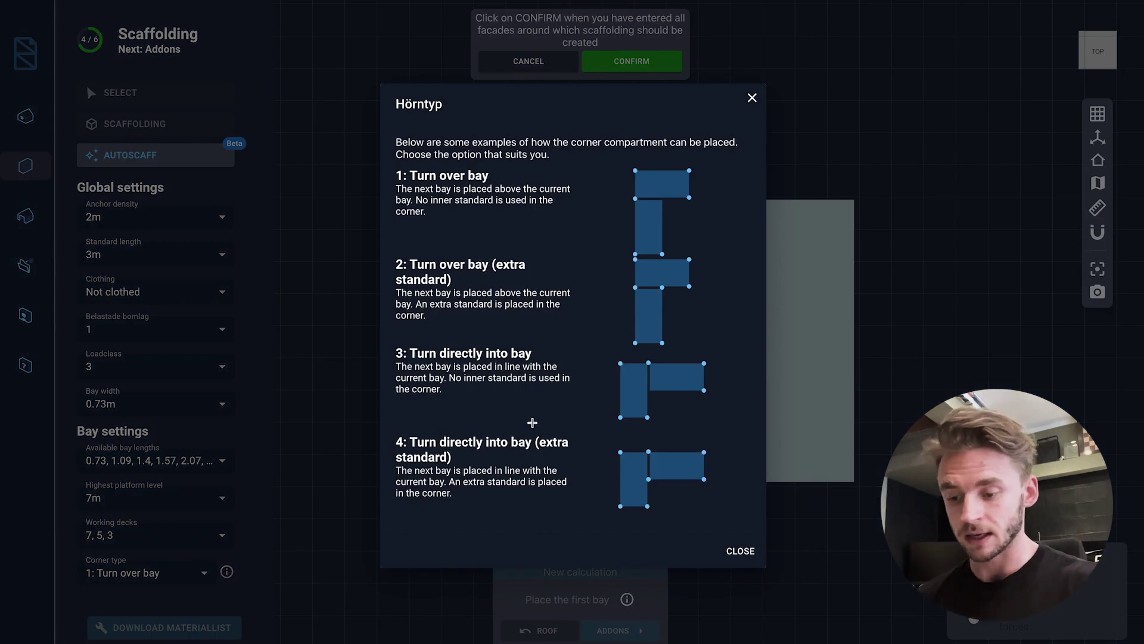
{"action": "left_click", "coordinate": [752, 98]}
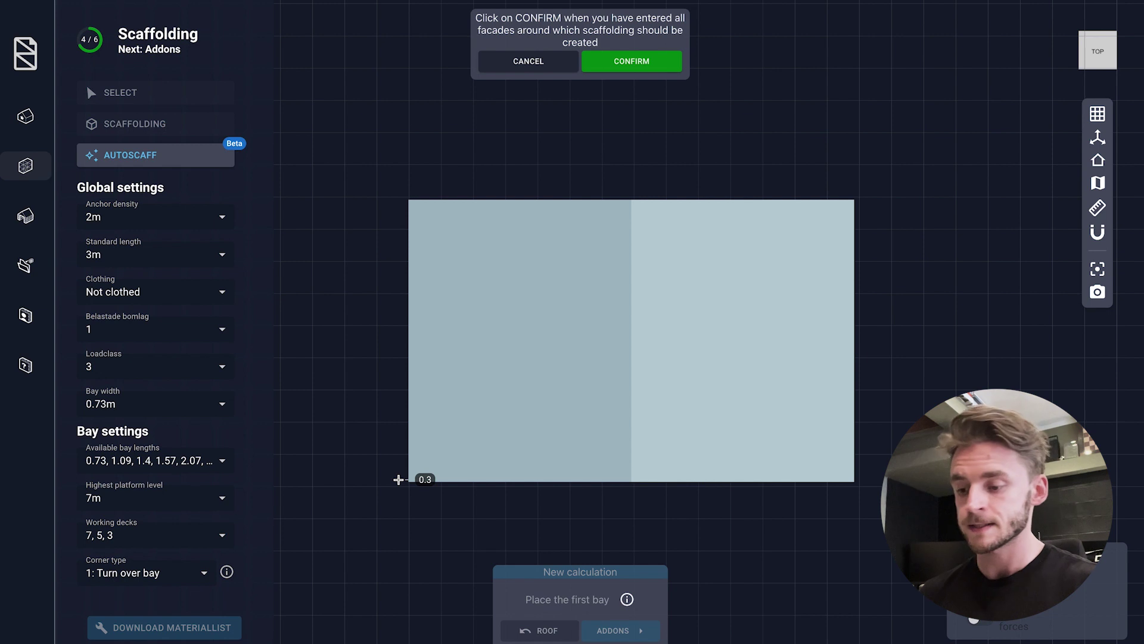
Trace the facade outline through all four building corners, close it, and confirm.
{"action": "left_click", "coordinate": [398, 479]}
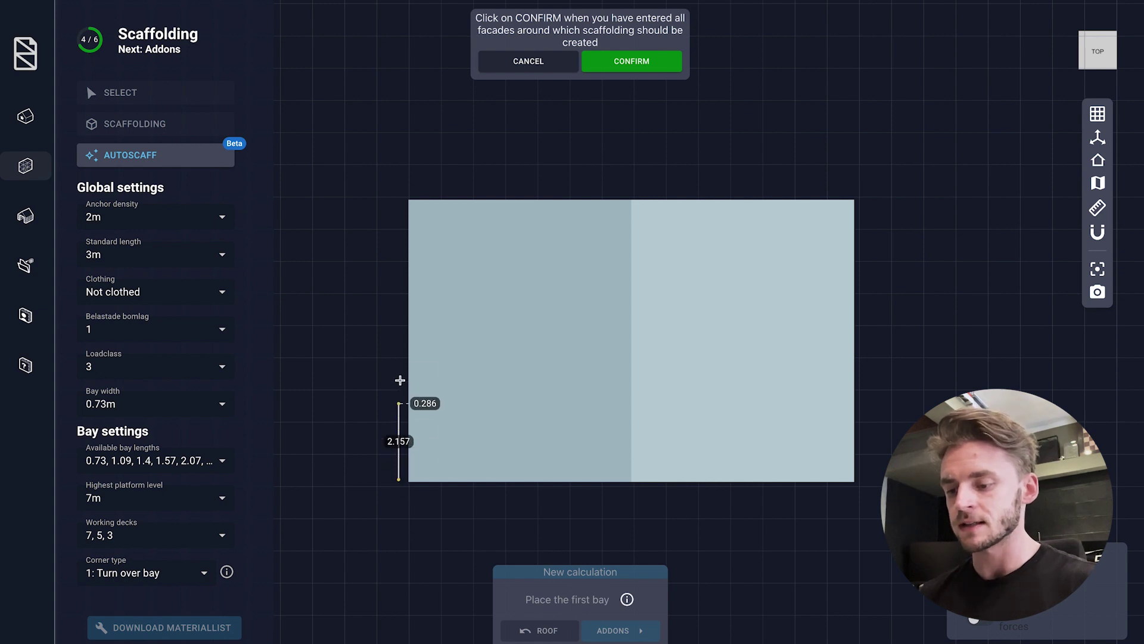
{"action": "left_click", "coordinate": [396, 194]}
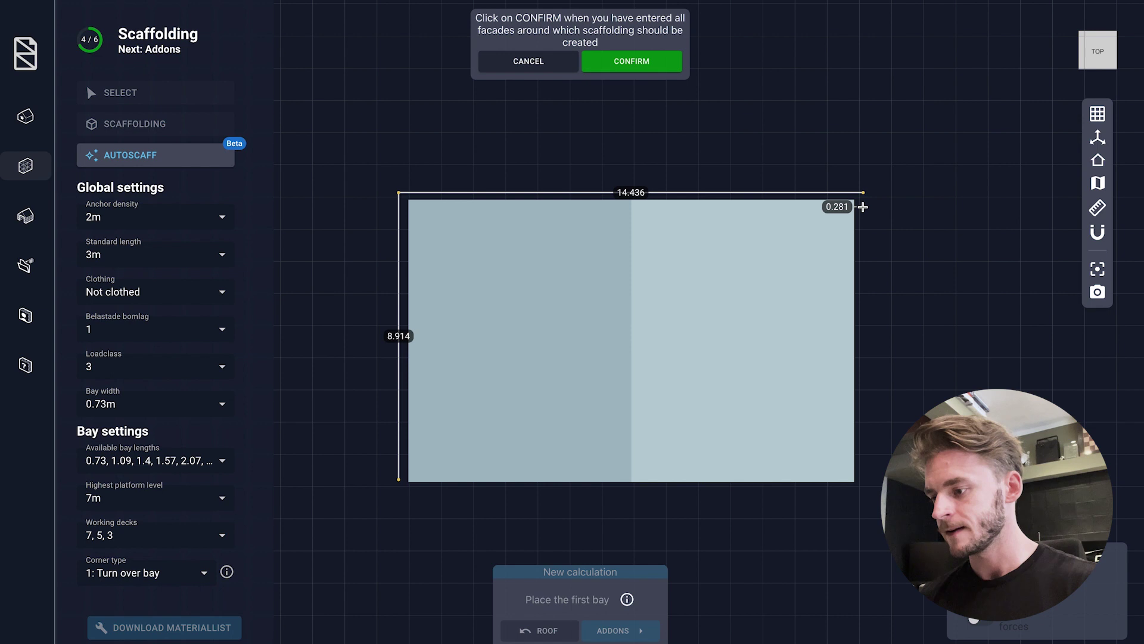
{"action": "left_click", "coordinate": [863, 207]}
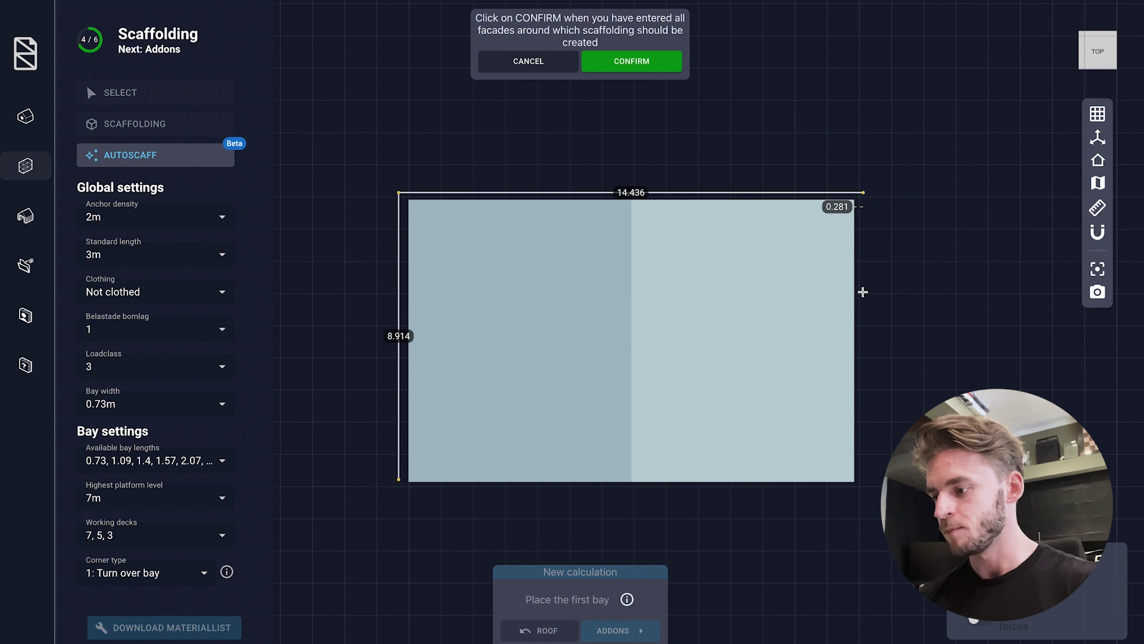
{"action": "left_click", "coordinate": [863, 490]}
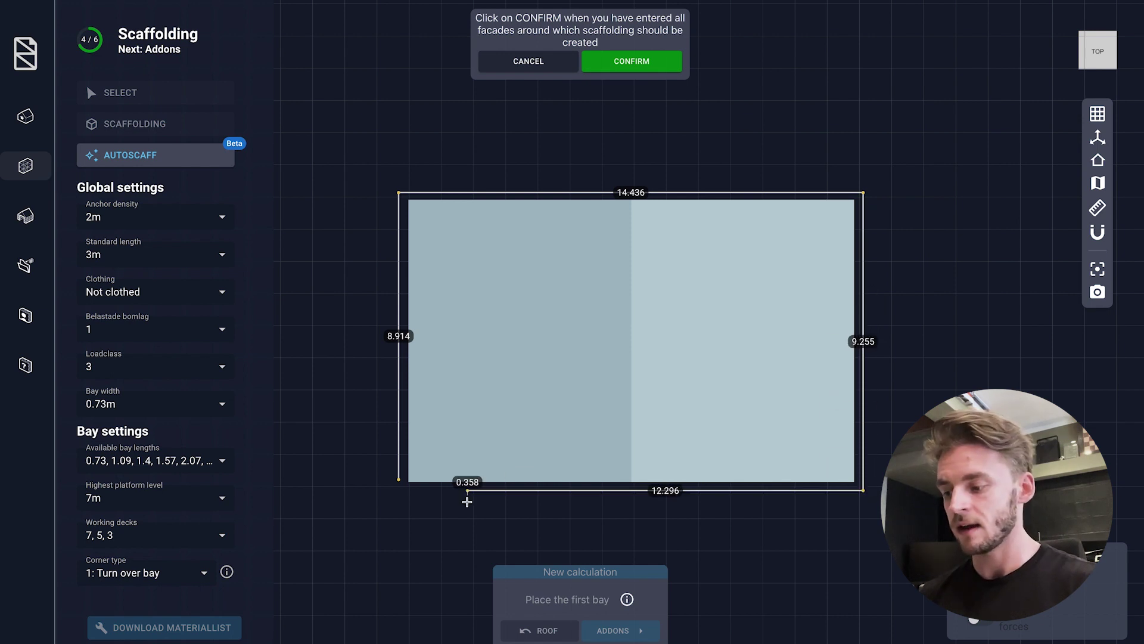
{"action": "left_click", "coordinate": [398, 497]}
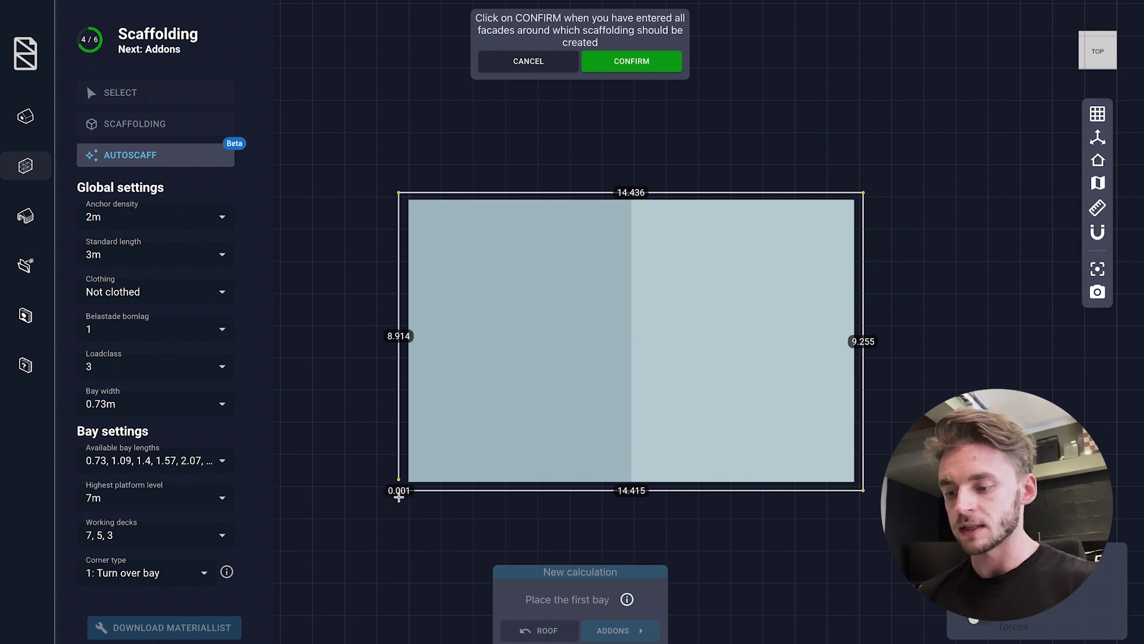
{"action": "left_click", "coordinate": [629, 65]}
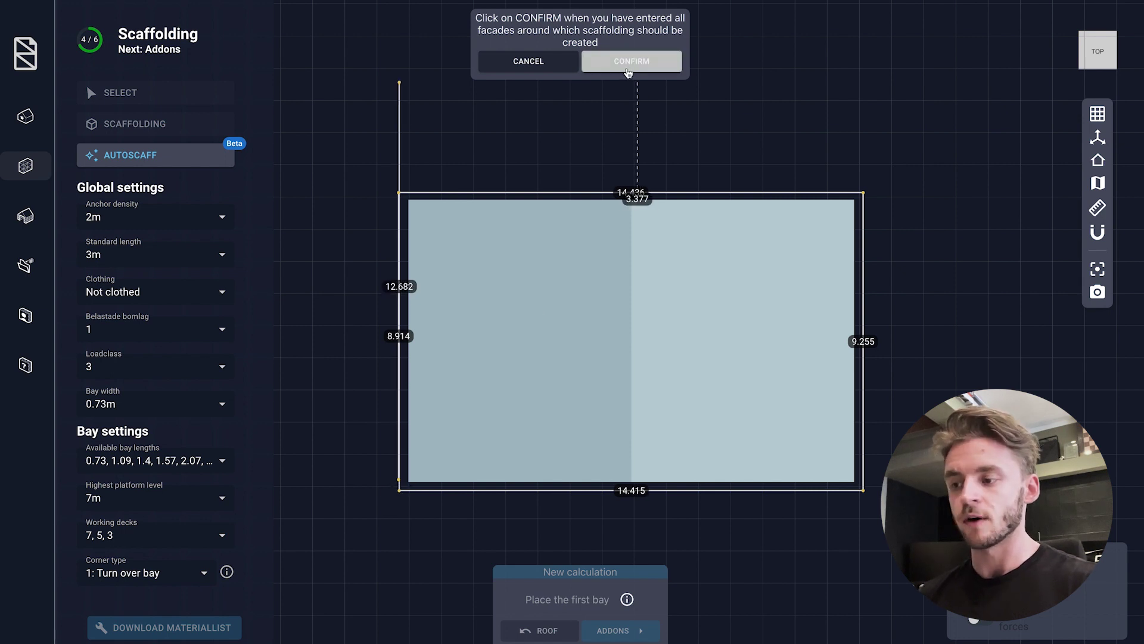
{"action": "left_click", "coordinate": [627, 70]}
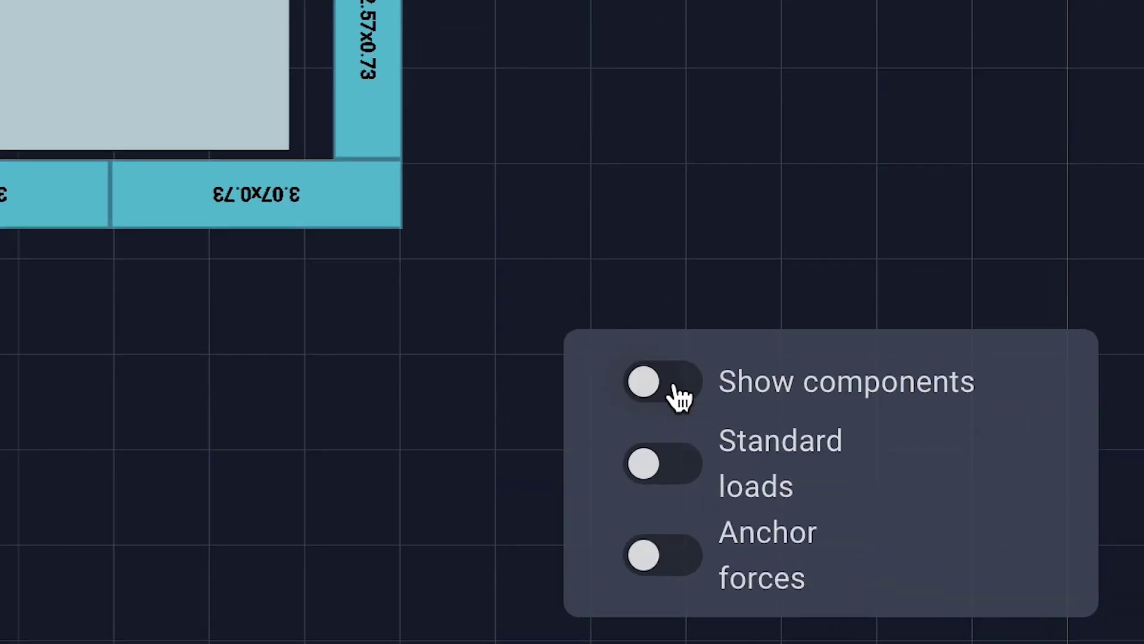
Show scaffold components and orbit to a front-corner view of the scaffolded building.
{"action": "left_click", "coordinate": [984, 565]}
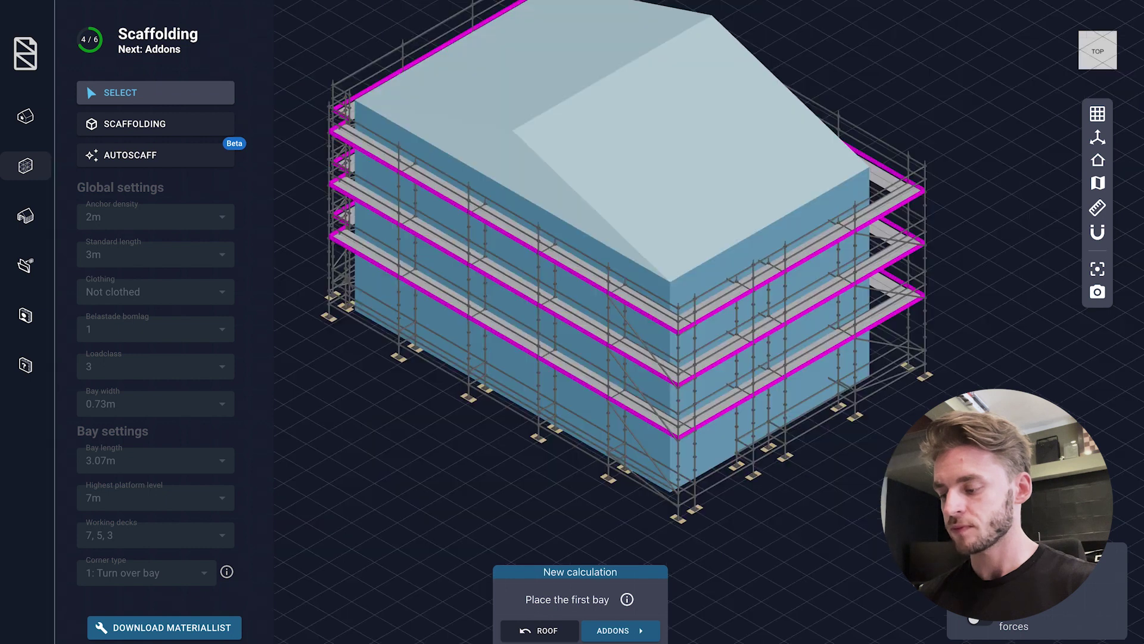
{"action": "mouse_move", "coordinate": [876, 429]}
{"action": "middle_mouse_down"}
{"action": "mouse_move", "coordinate": [577, 415]}
{"action": "mouse_move", "coordinate": [470, 391]}
{"action": "mouse_move", "coordinate": [614, 271]}
{"action": "middle_mouse_up"}
{"action": "middle_click_drag", "start_coordinate": [670, 225], "coordinate": [707, 258]}
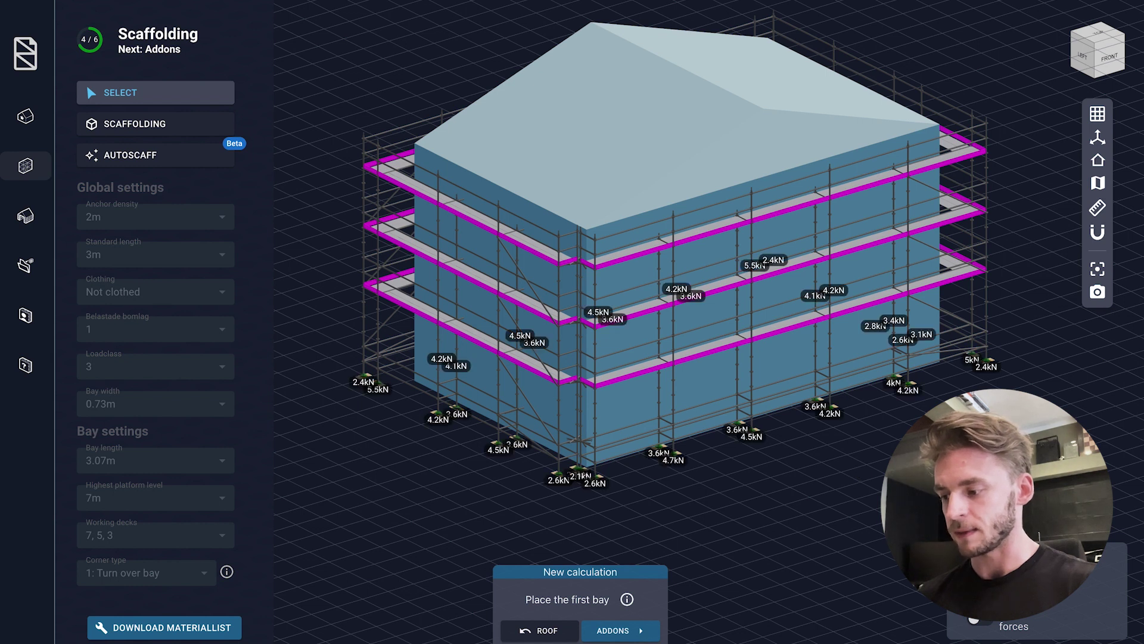
Orbit the model toward the front-right corner to inspect the standard-load labels.
{"action": "left_click_drag", "start_coordinate": [885, 470], "coordinate": [802, 482]}
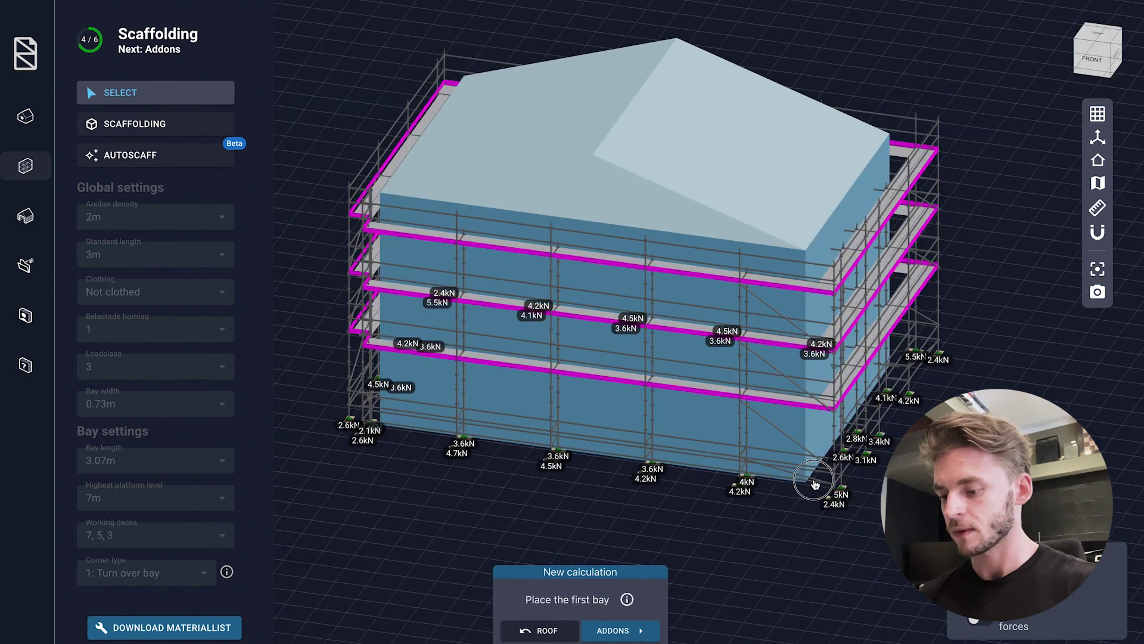